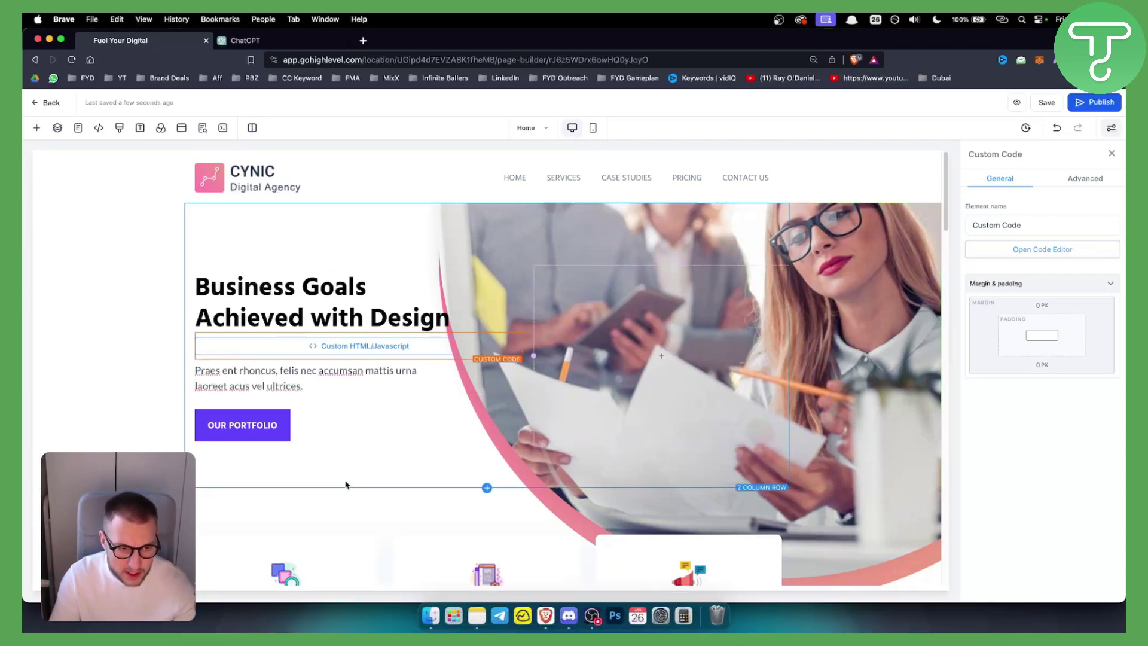
# - Select the 'We Lead from the Front' image and copy its CSS selector from the Advanced settings
pyautogui.scroll(-3, 326, 422)
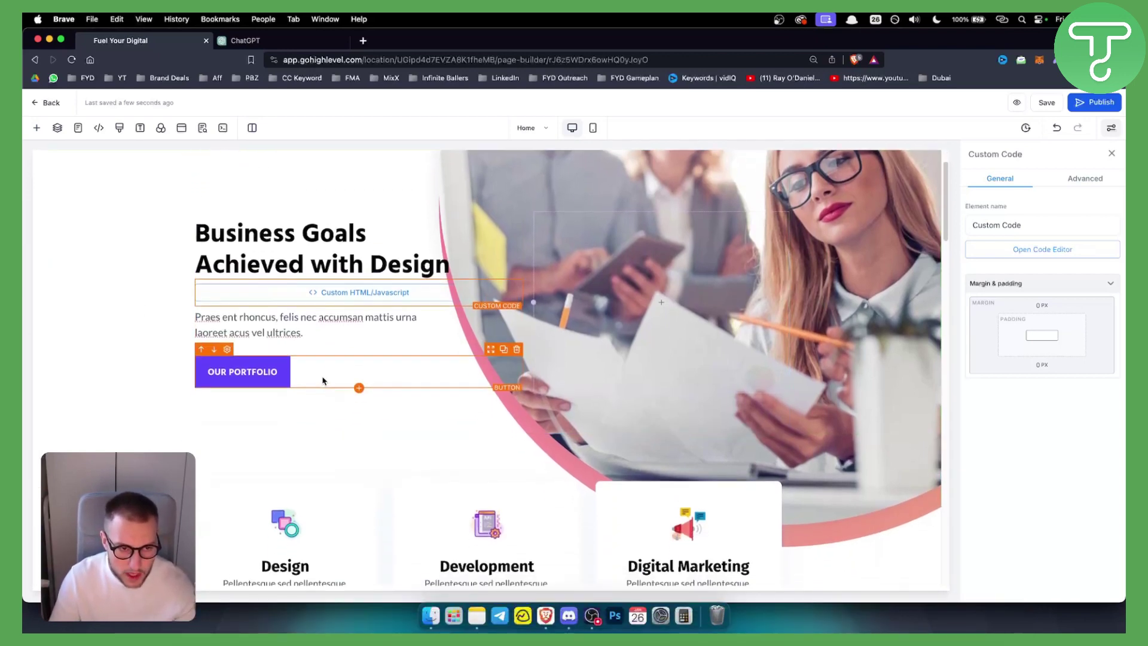
pyautogui.scroll(-5, 281, 395)
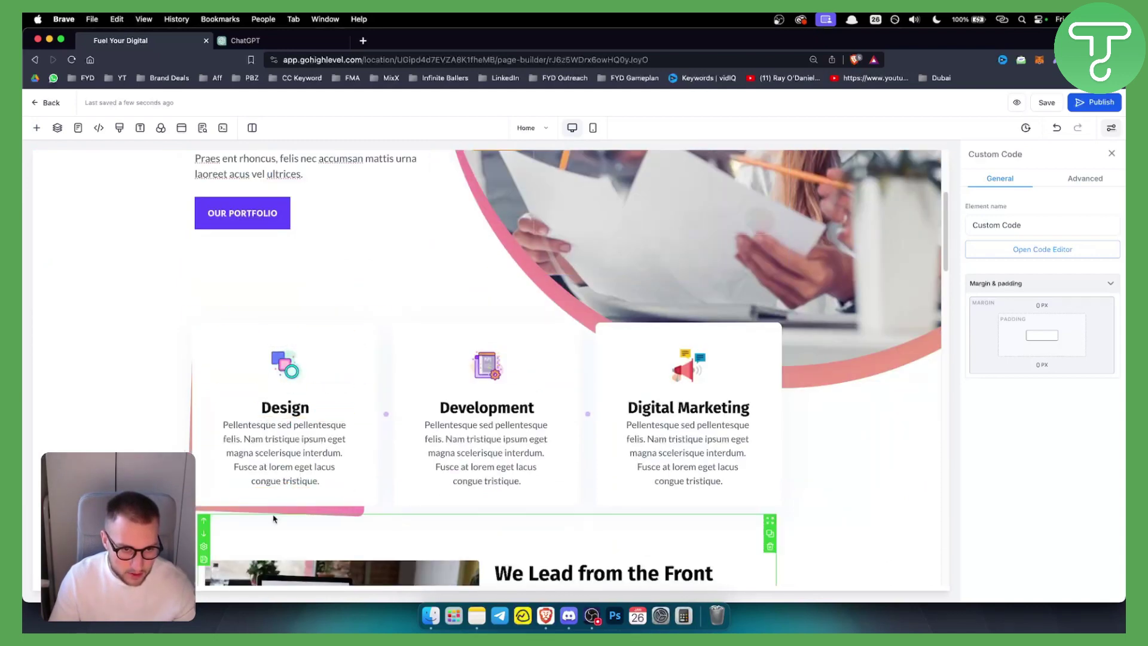
pyautogui.scroll(-7, 246, 503)
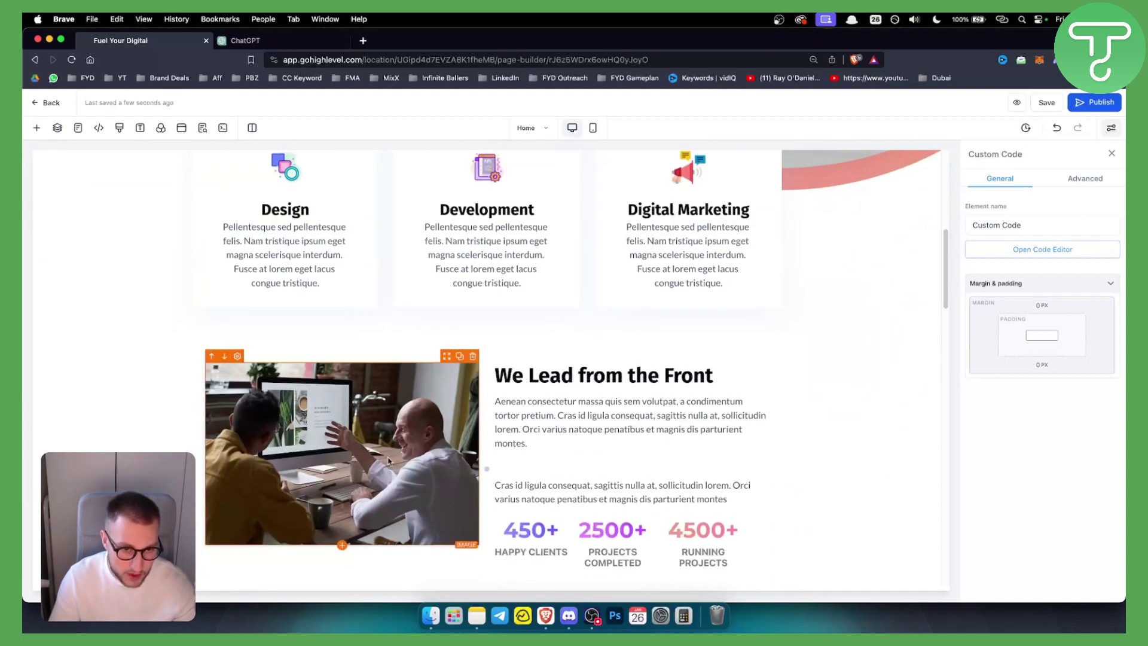
pyautogui.scroll(-2, 389, 421)
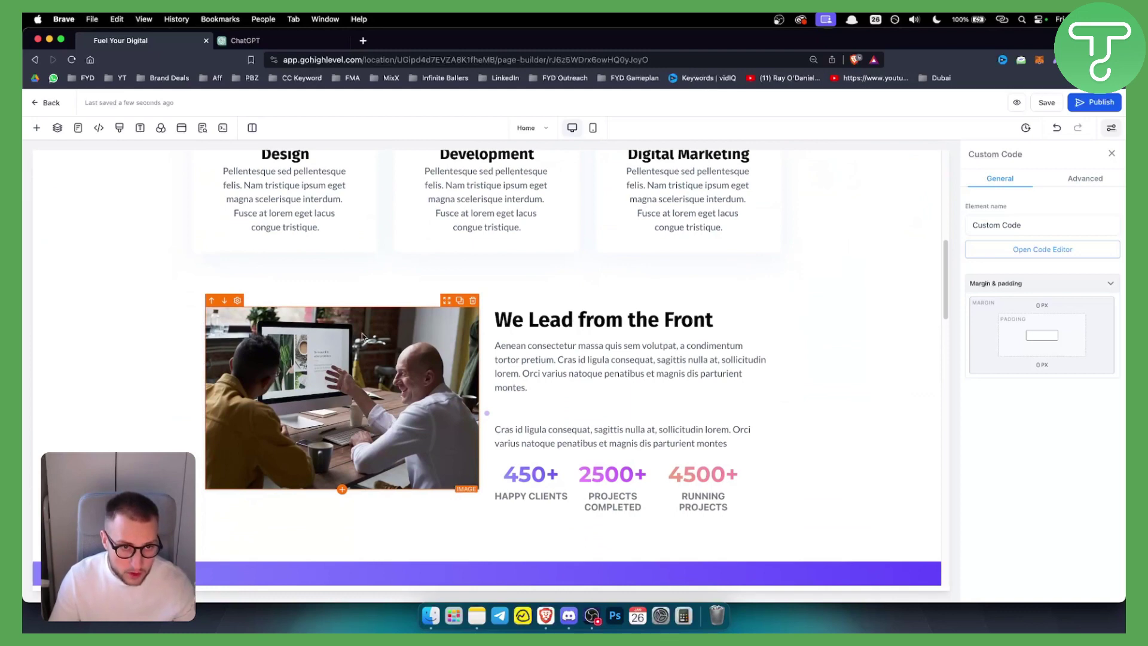
pyautogui.click(279, 341)
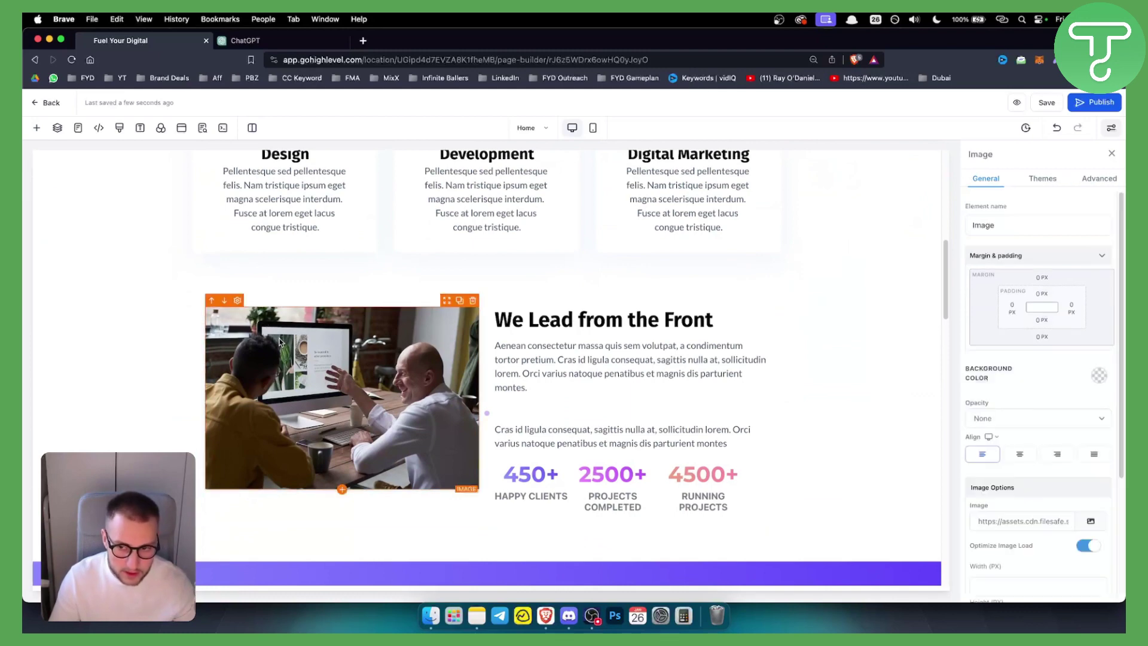
pyautogui.click(1099, 179)
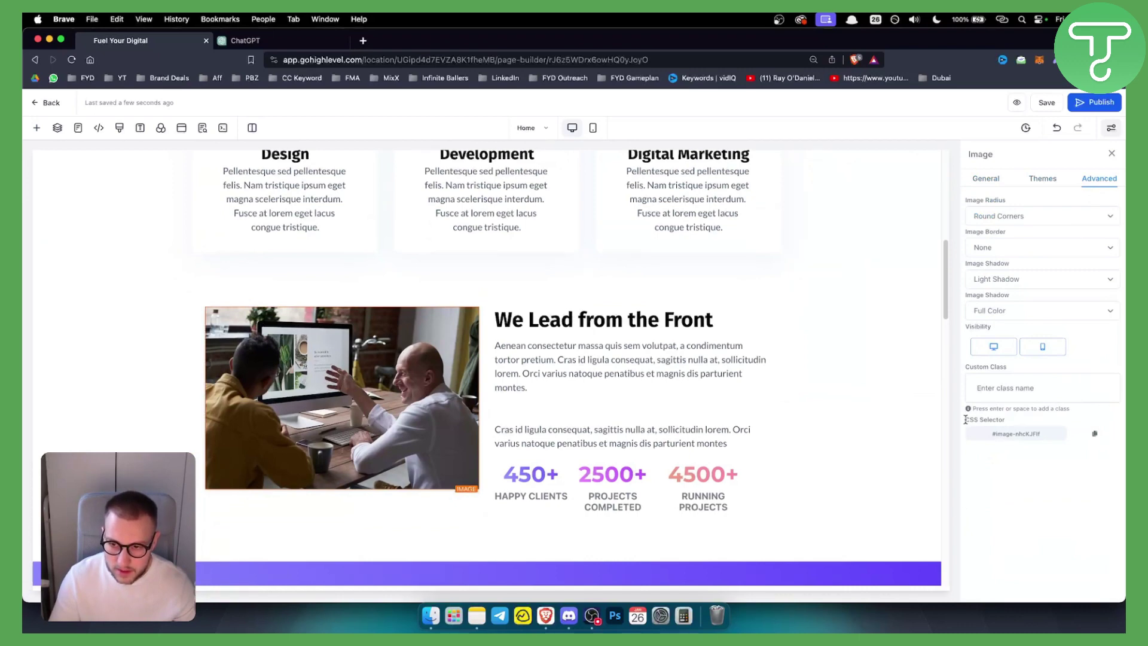
pyautogui.moveTo(965, 419); pyautogui.dragTo(1056, 437)
pyautogui.click(1094, 434)
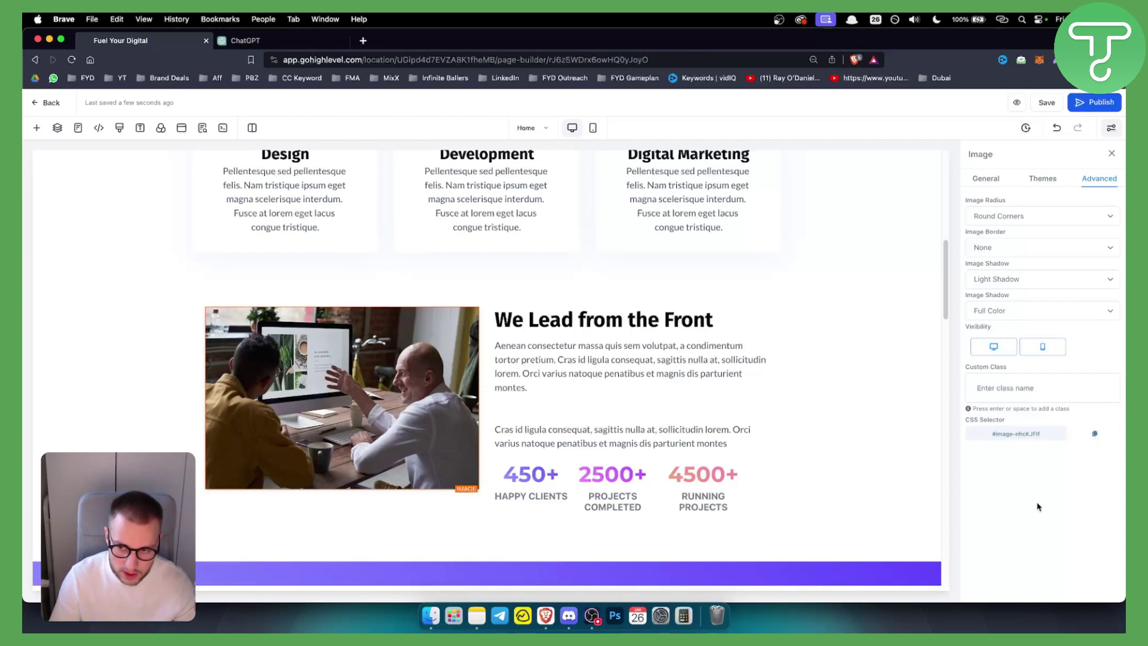
# - Ask ChatGPT 'can you create a fade in animation for this css element:' followed by the pasted selector
pyautogui.click(245, 42)
pyautogui.scroll(-6, 472, 275)
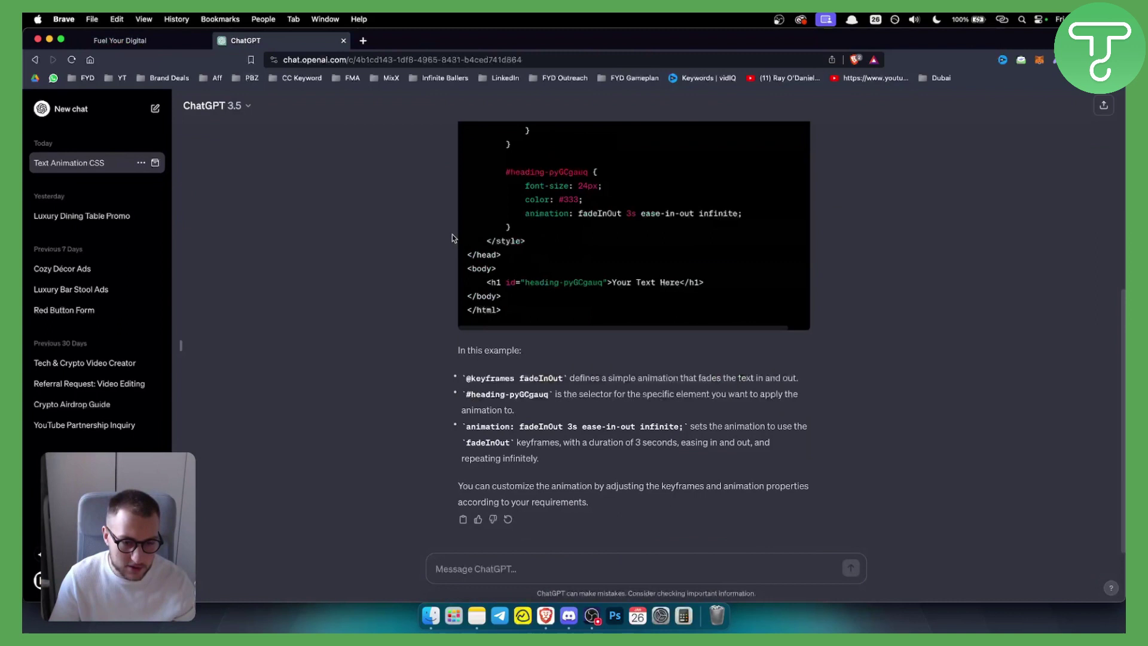
pyautogui.click(489, 566)
pyautogui.write('ca')
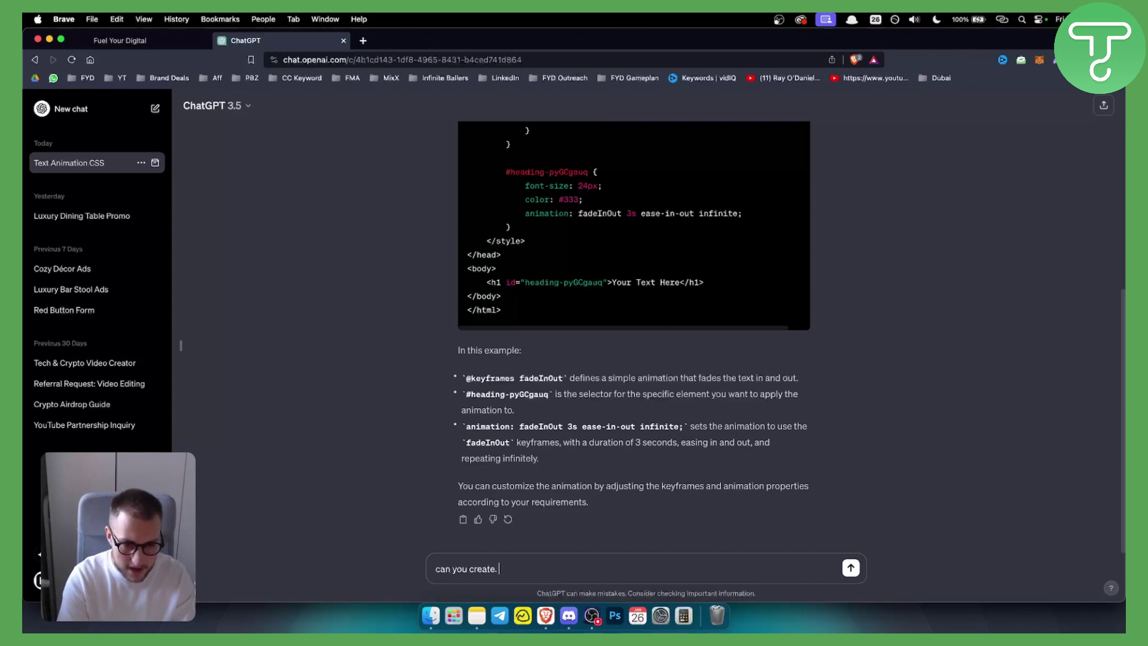
pyautogui.write('n you create a fade i')
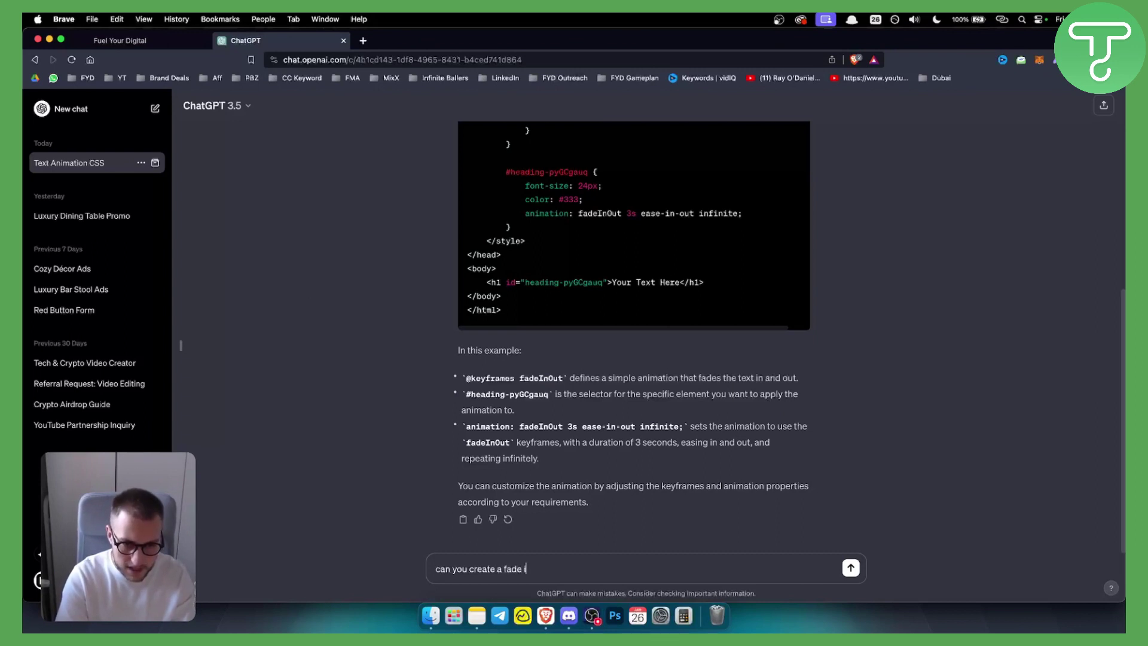
pyautogui.write('n animation for thi')
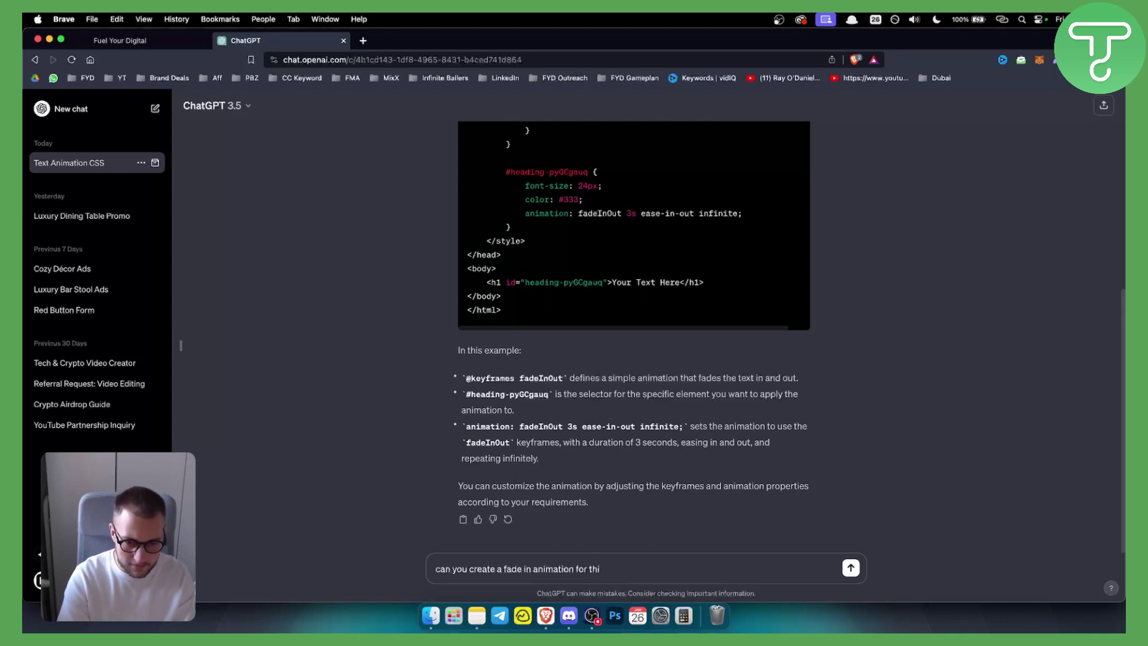
pyautogui.write('s css element')
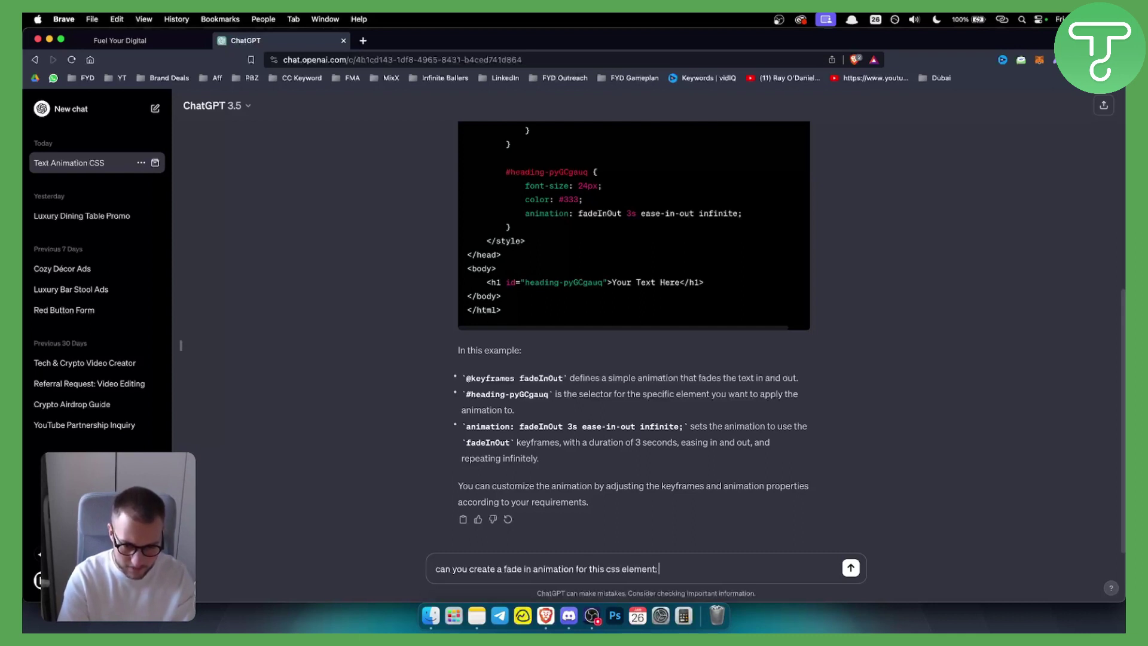
pyautogui.write(':')
pyautogui.press('super+v')
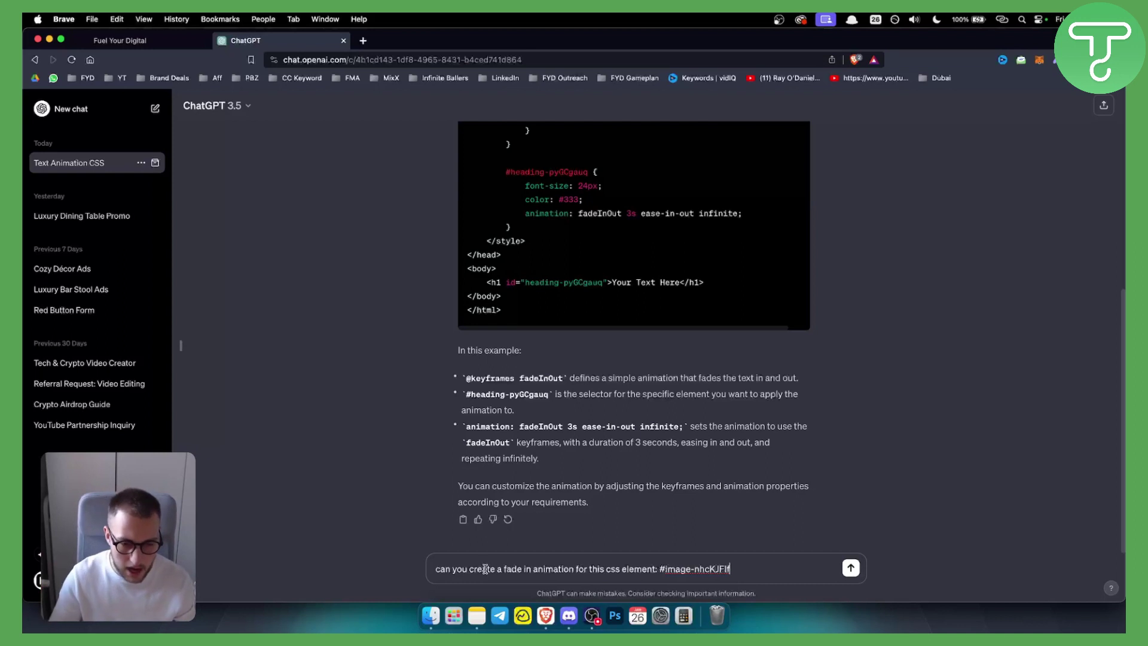
pyautogui.moveTo(436, 569); pyautogui.dragTo(788, 572)
pyautogui.click(787, 572)
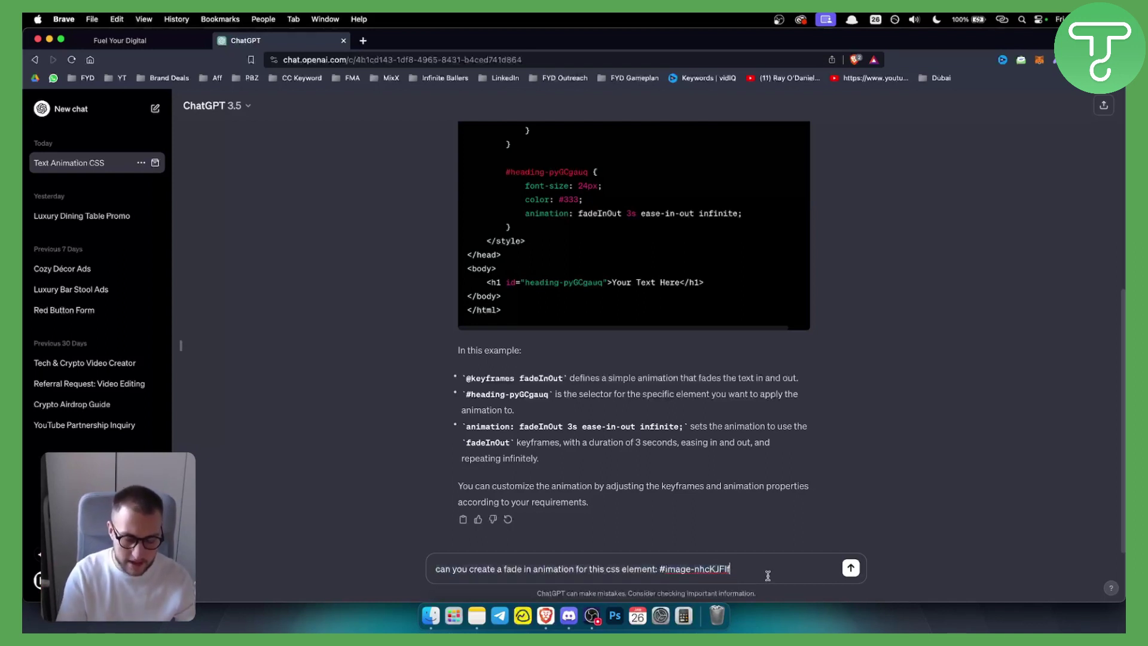
pyautogui.press('Return')
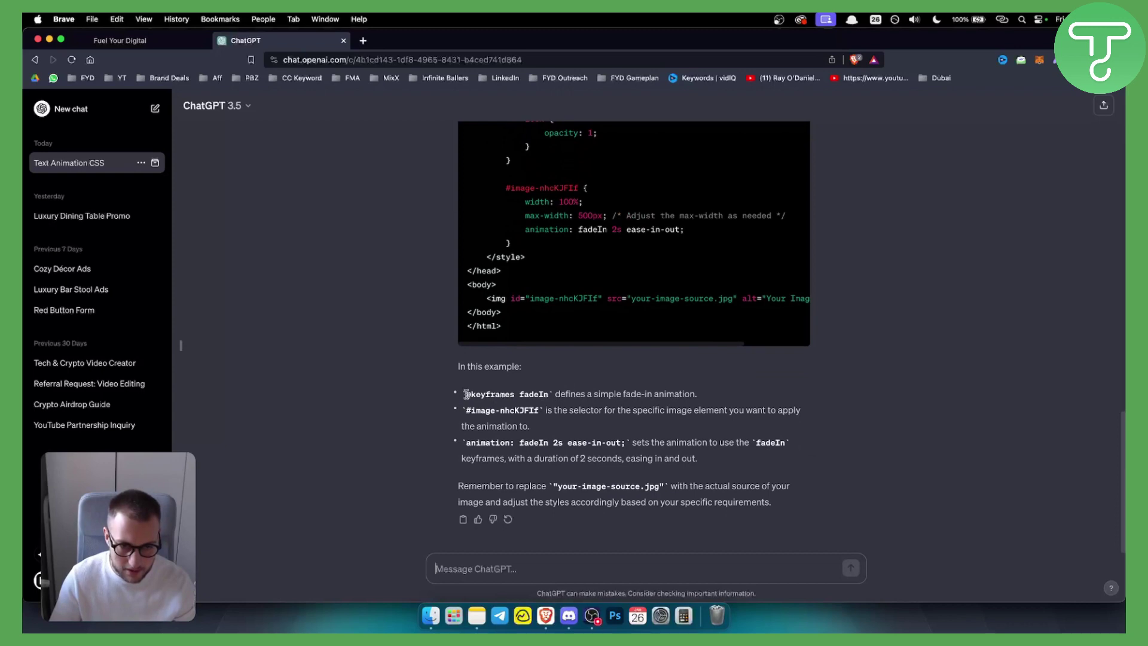
# - Copy ChatGPT's generated fadeIn code (2s ease-in-out) for #image-nhcKJFIf
pyautogui.scroll(3, 849, 448)
pyautogui.scroll(2, 856, 449)
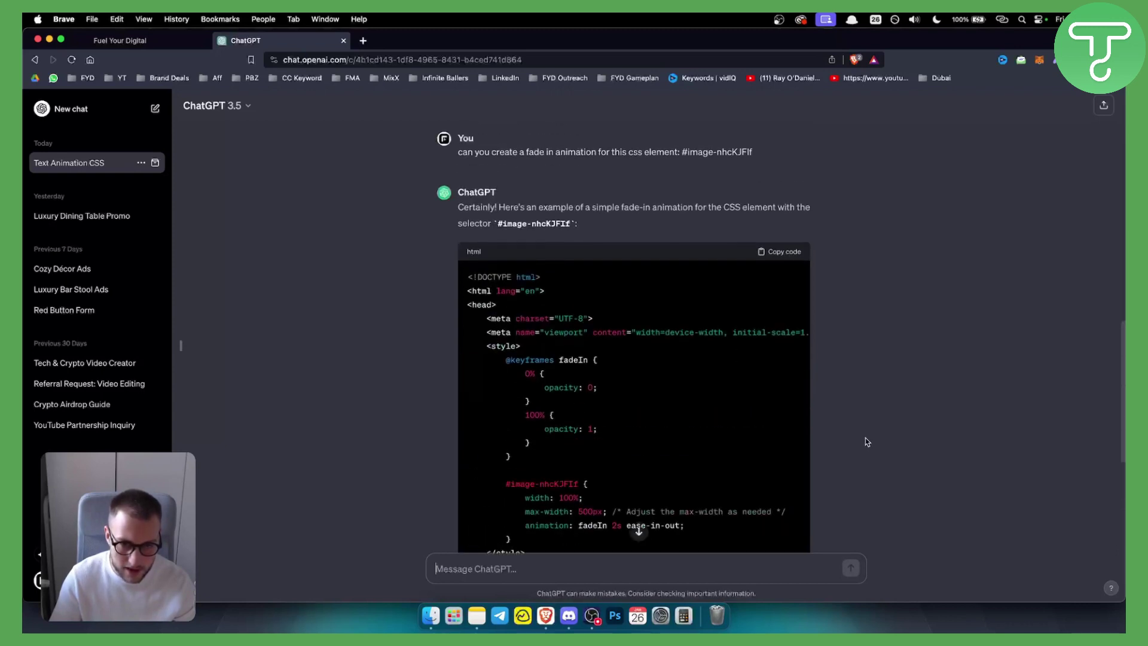
pyautogui.click(787, 251)
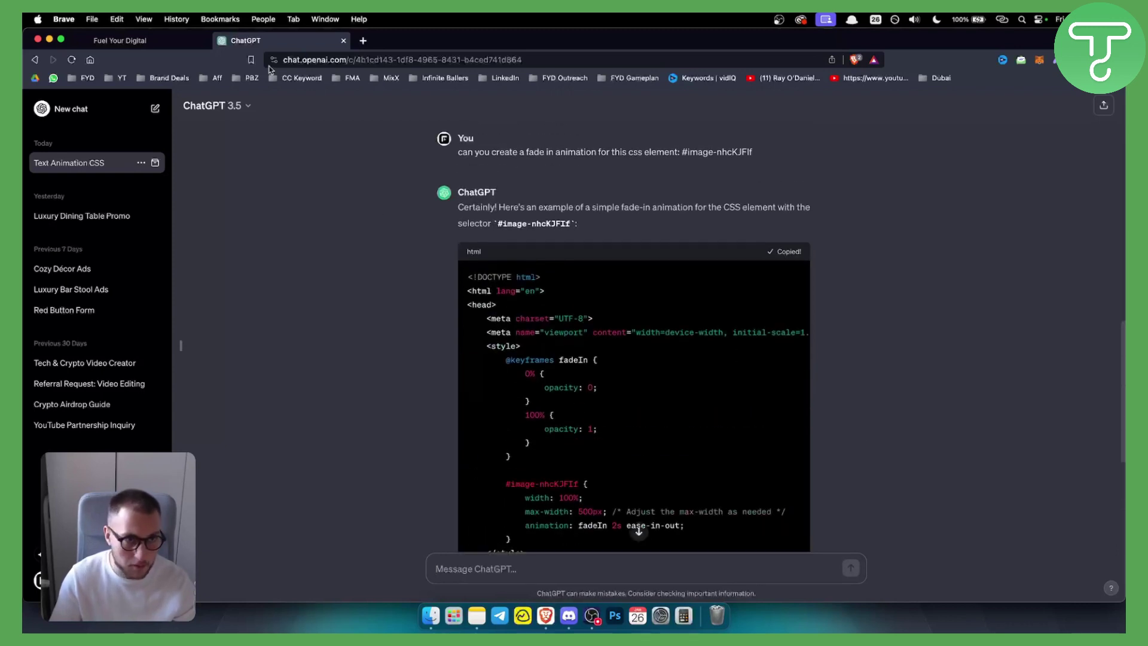
# - Add a Custom Code element below the 'We Lead from the Front' image
pyautogui.click(152, 41)
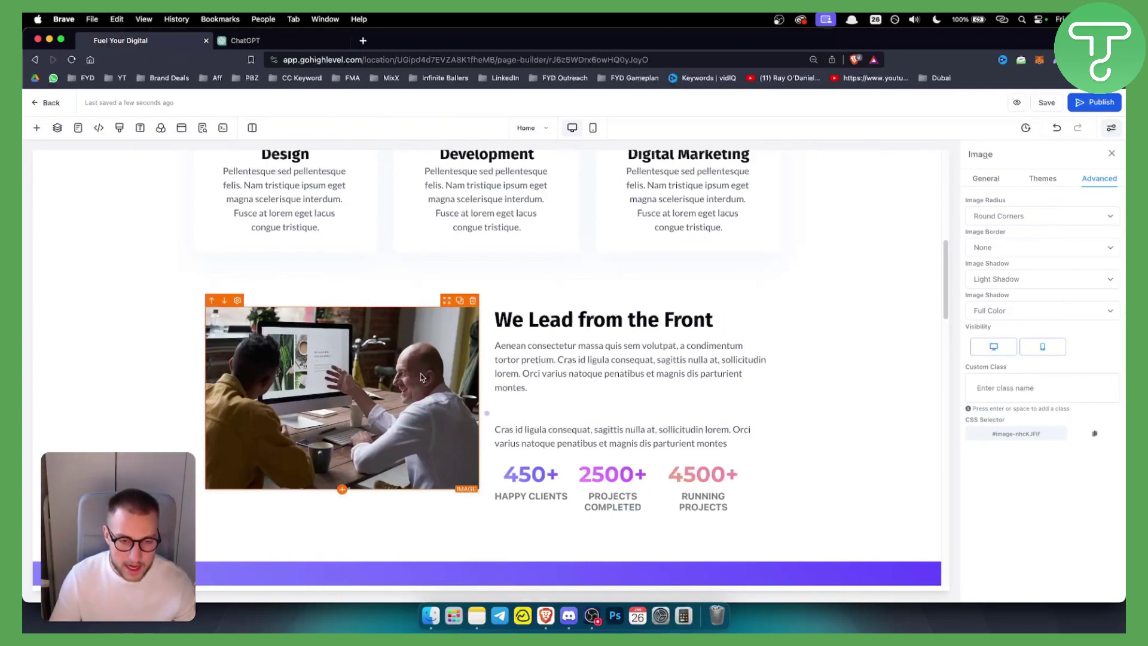
pyautogui.click(36, 128)
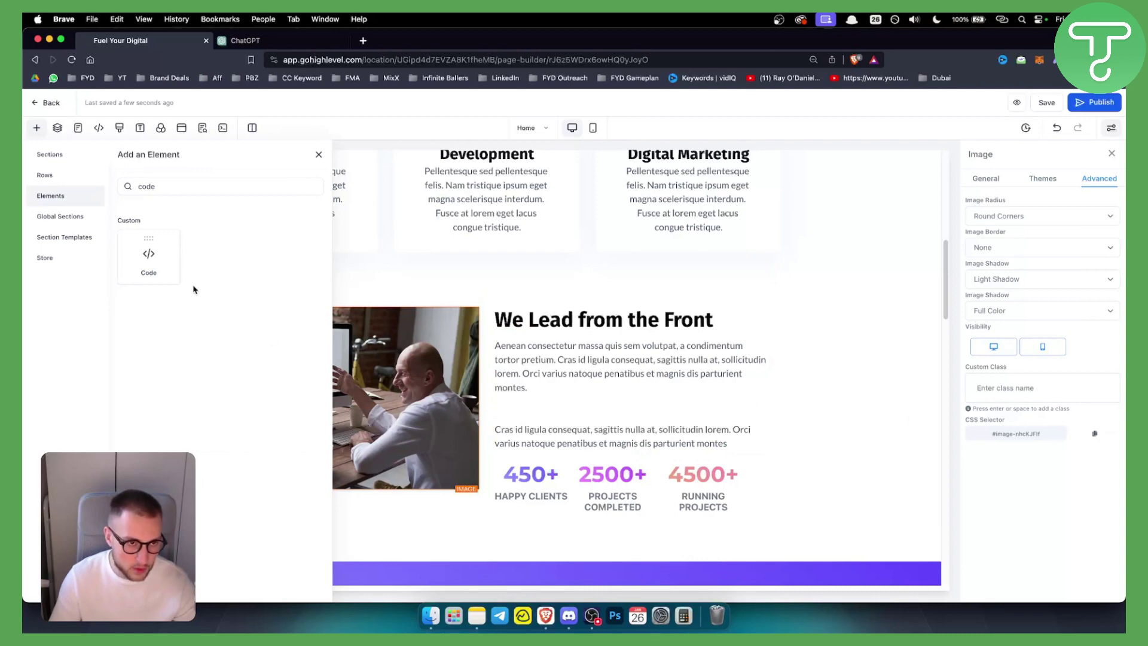
pyautogui.moveTo(138, 255); pyautogui.dragTo(526, 308)
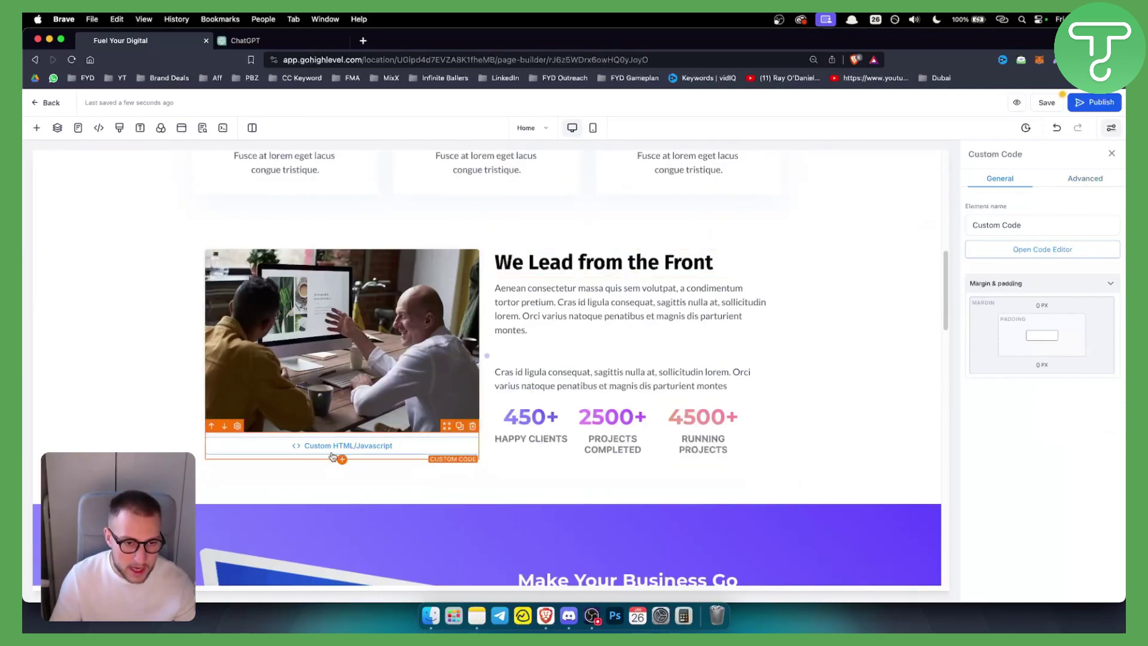
# - Paste the fade-in code into the Custom Code element's editor, save it, and save the page
pyautogui.doubleClick(290, 449)
pyautogui.click(1069, 247)
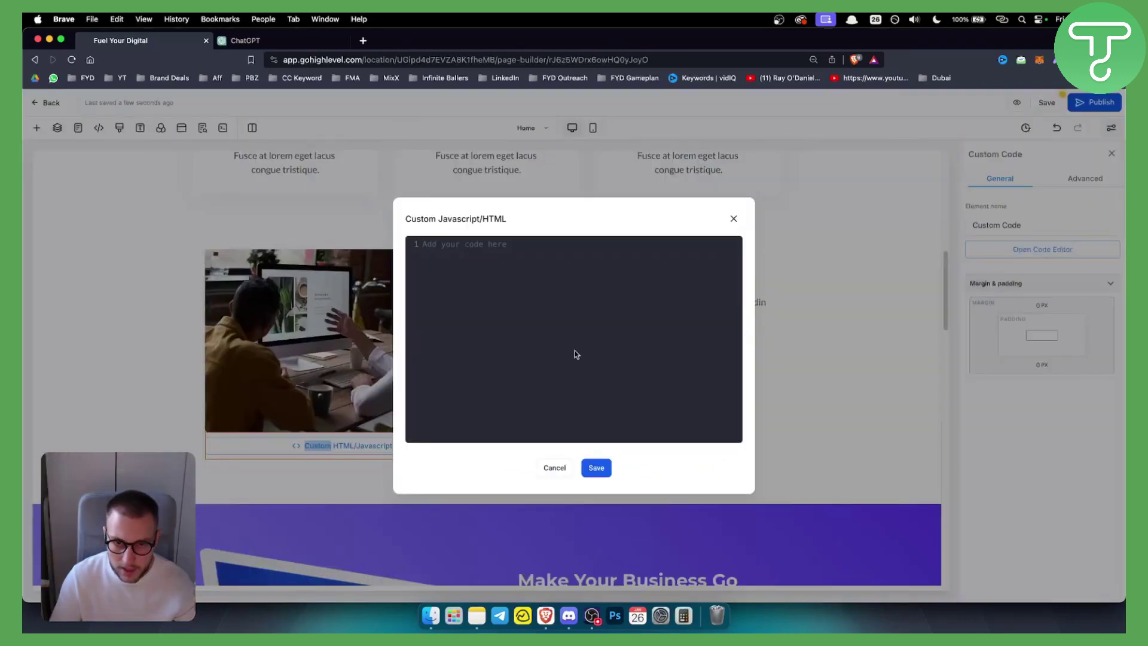
pyautogui.click(497, 269)
pyautogui.press('super+v')
pyautogui.scroll(10, 565, 361)
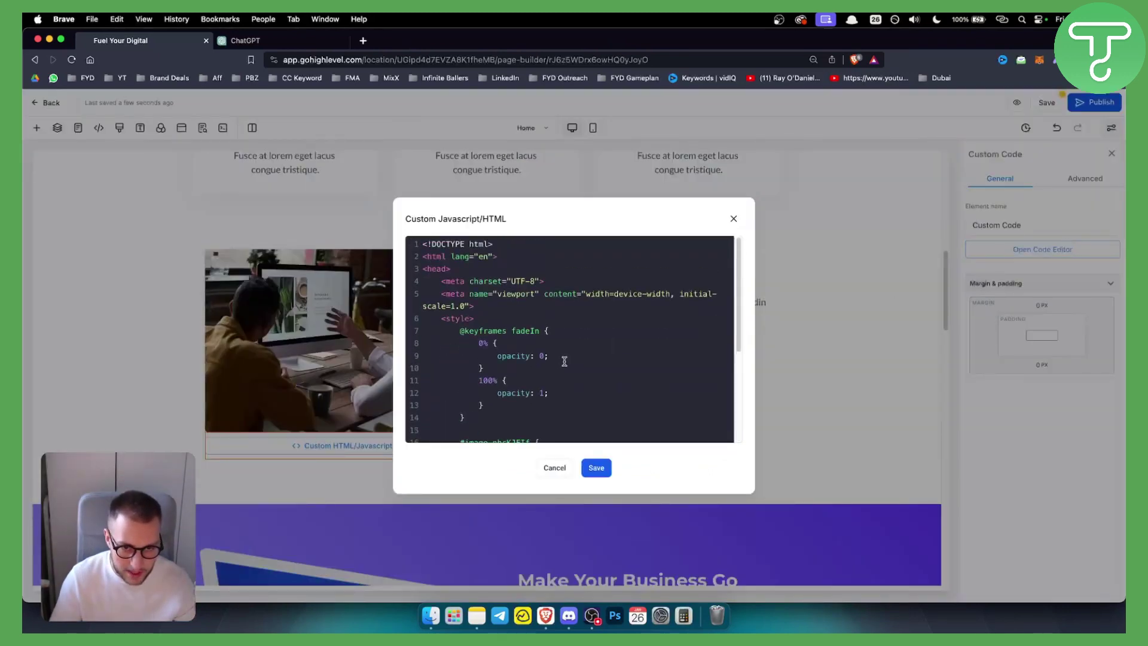
pyautogui.click(605, 469)
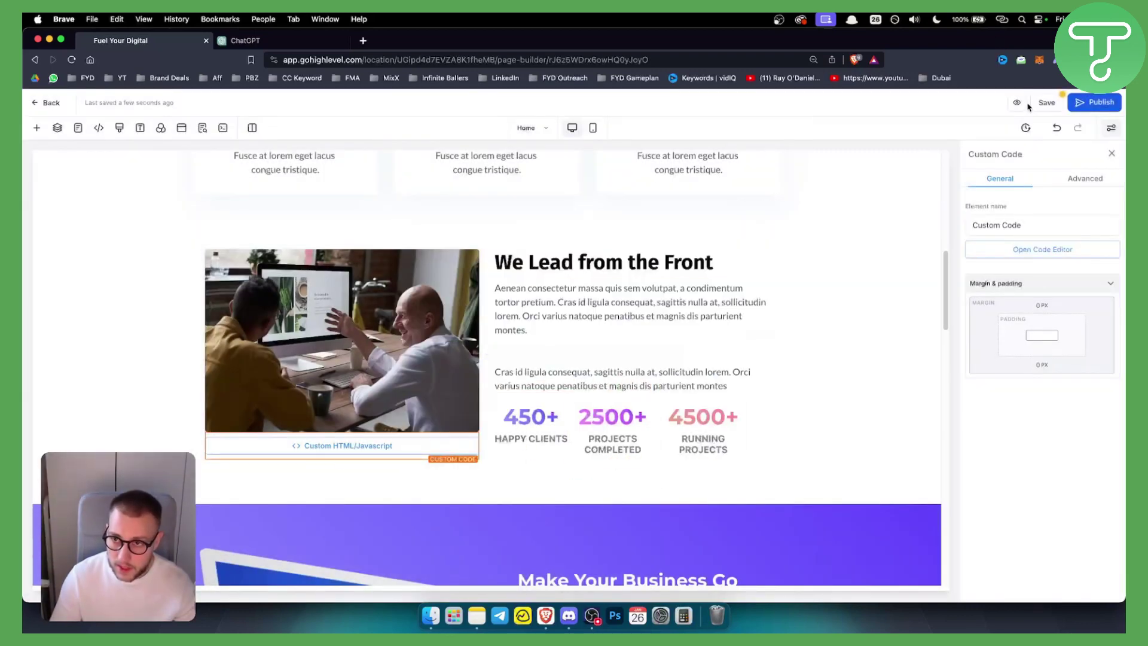
pyautogui.click(1029, 106)
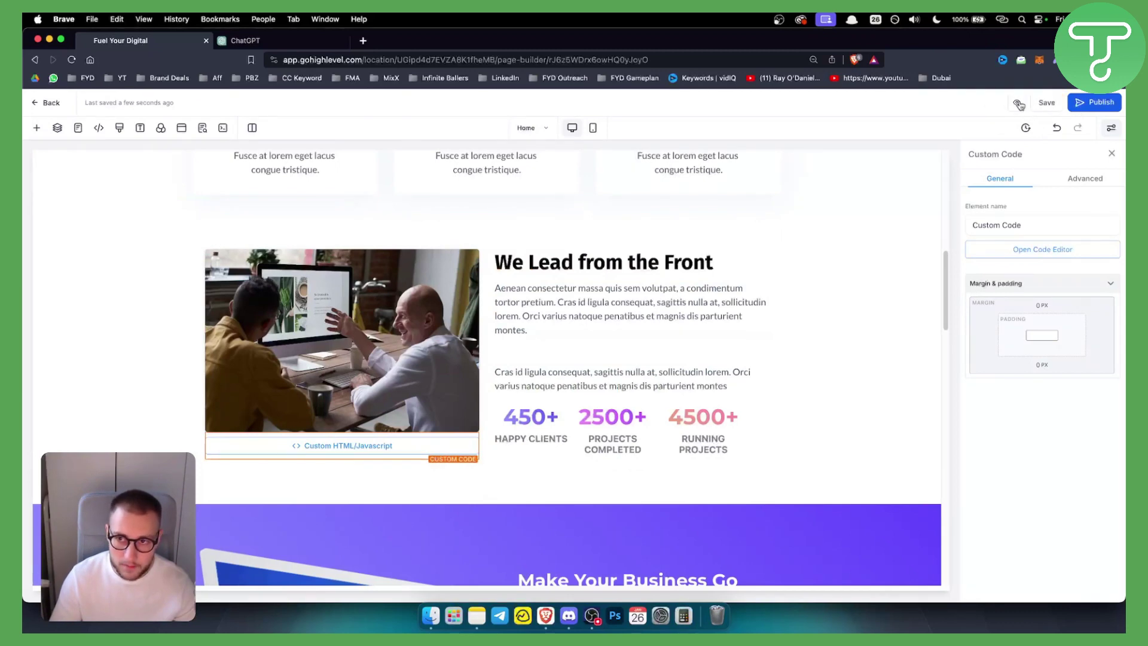
# - Preview the page live and scroll to the image to watch the fade-in
pyautogui.click(1018, 104)
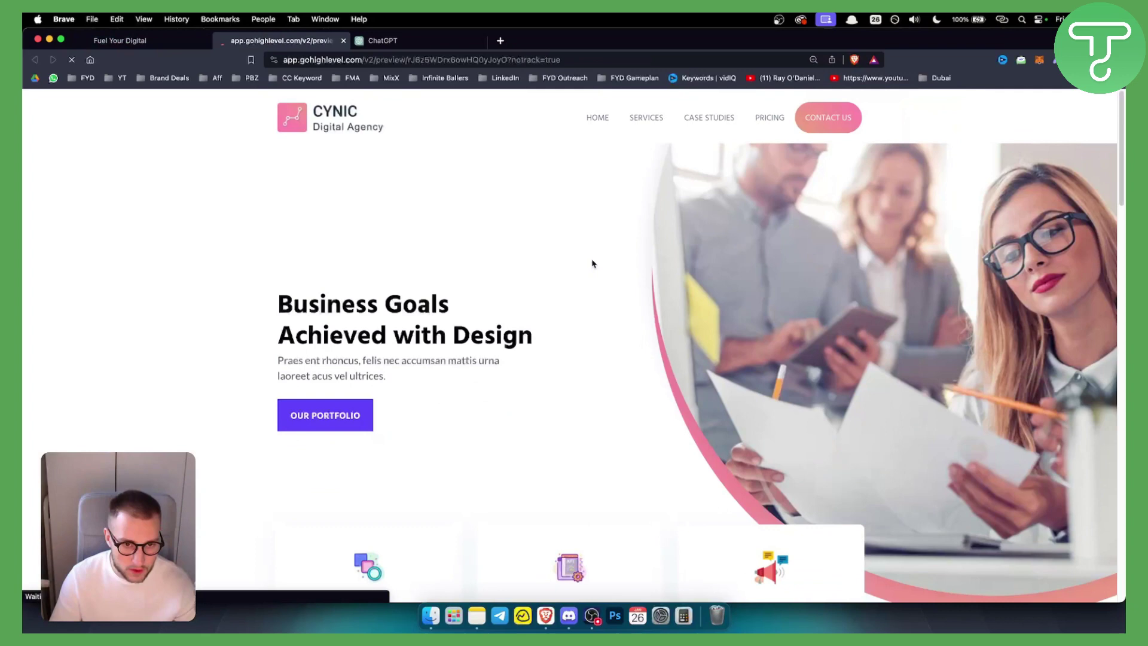
pyautogui.scroll(-10, 592, 264)
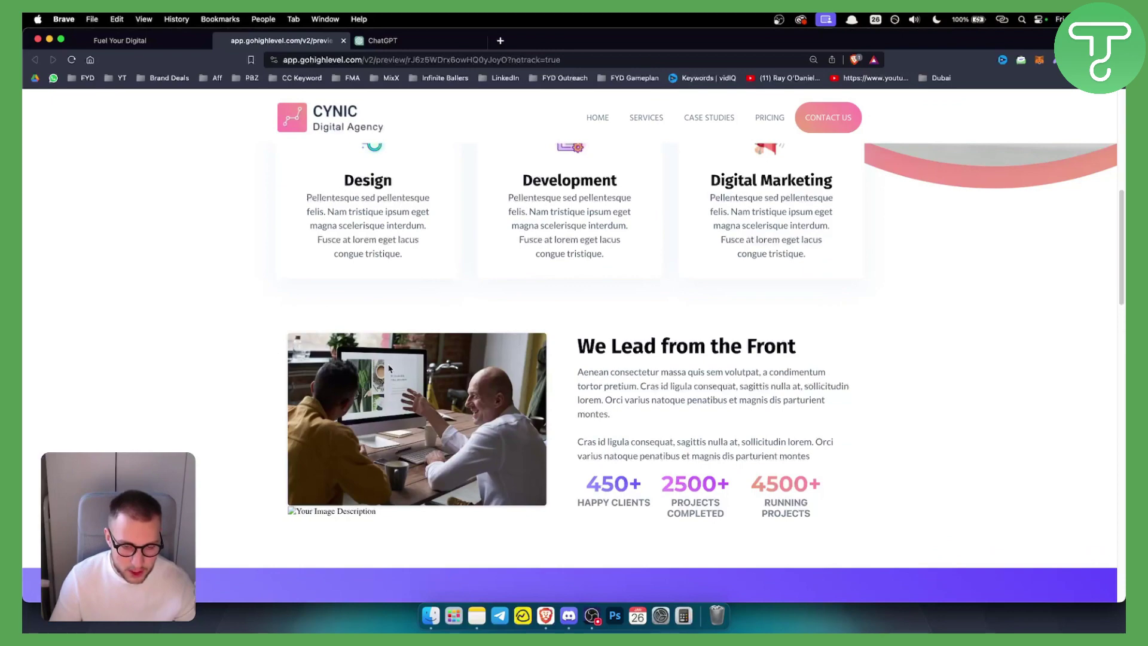
pyautogui.scroll(5, 470, 350)
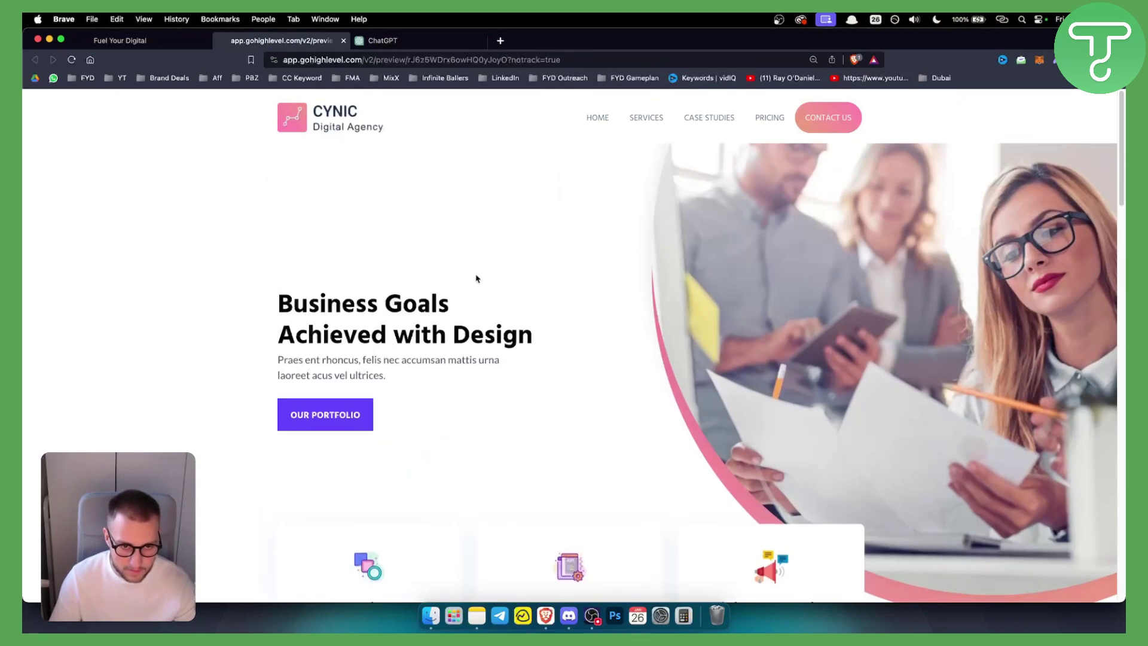
pyautogui.scroll(-5, 477, 279)
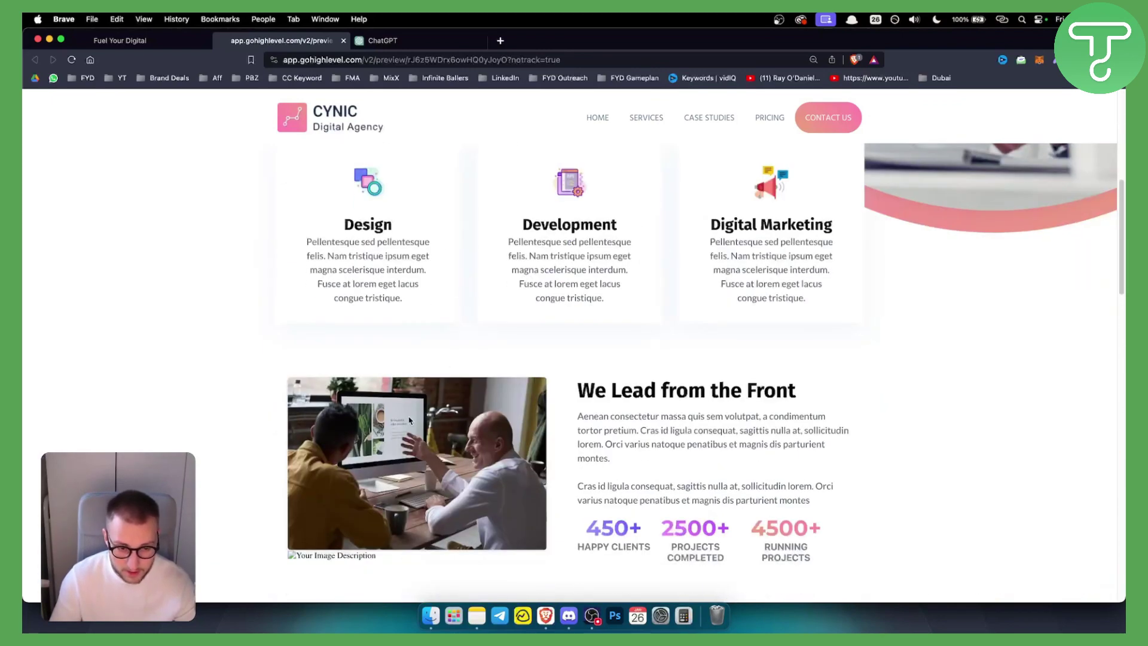
pyautogui.scroll(-1, 418, 419)
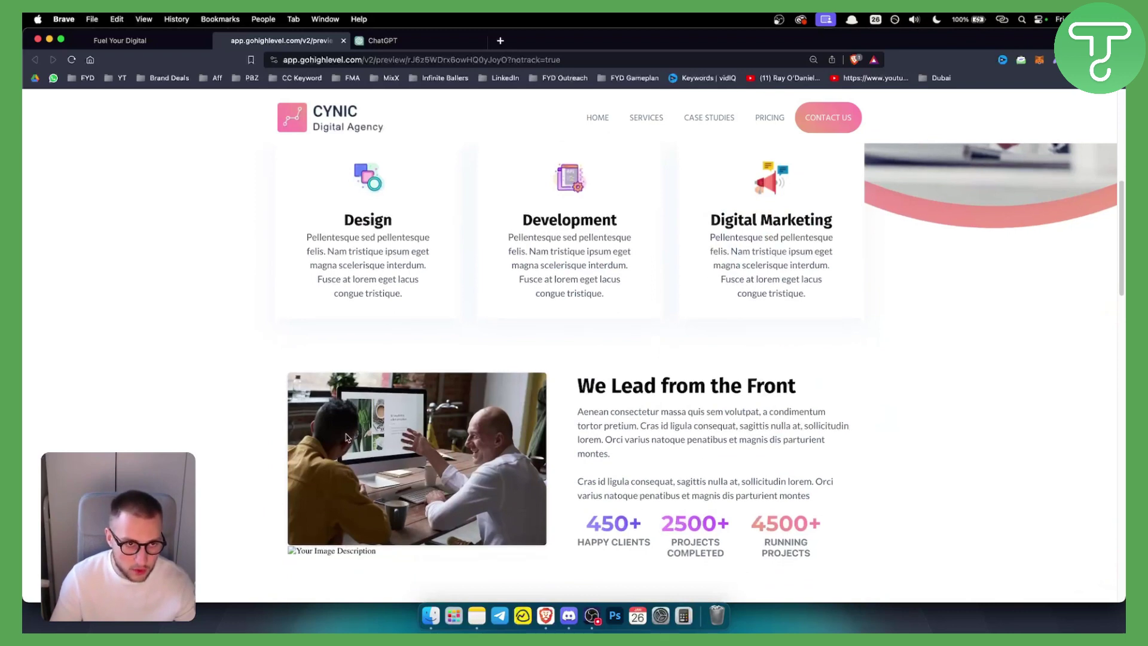
pyautogui.scroll(10, 347, 429)
# - Review ChatGPT's fade-in code, then return to the page preview
pyautogui.click(383, 40)
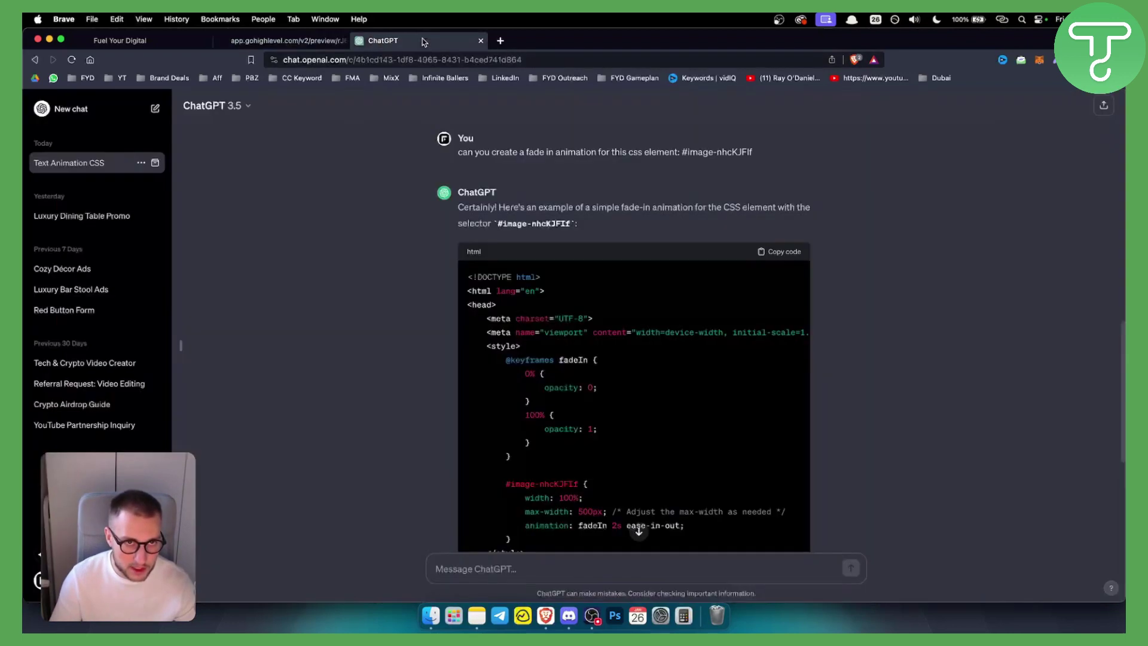
pyautogui.scroll(-5, 661, 453)
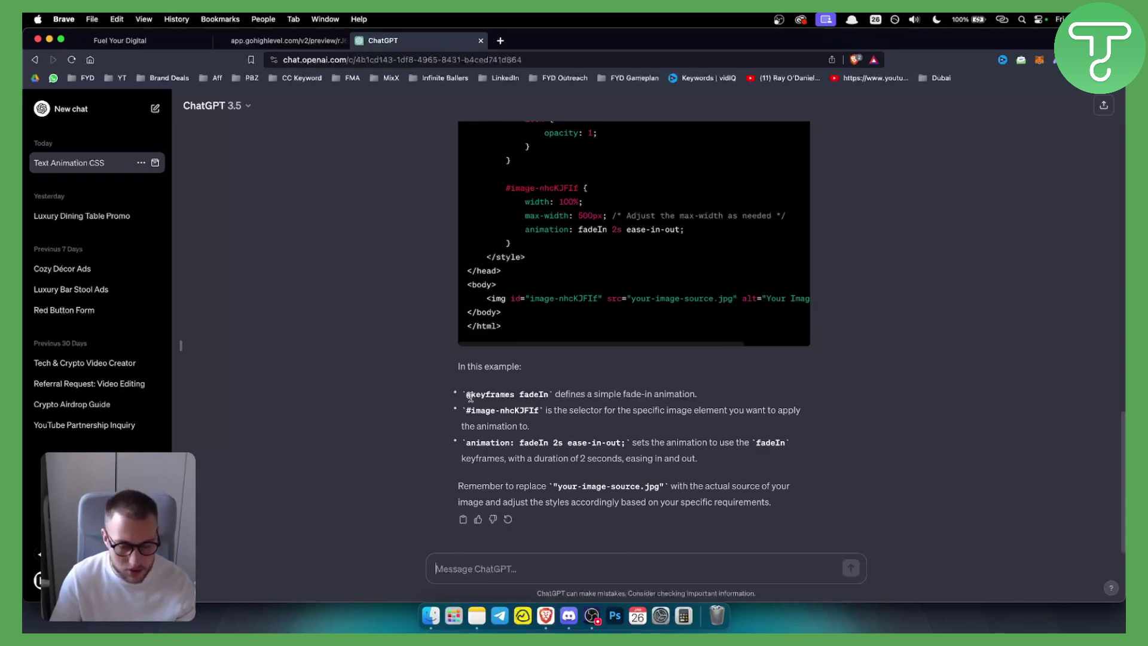
pyautogui.click(281, 40)
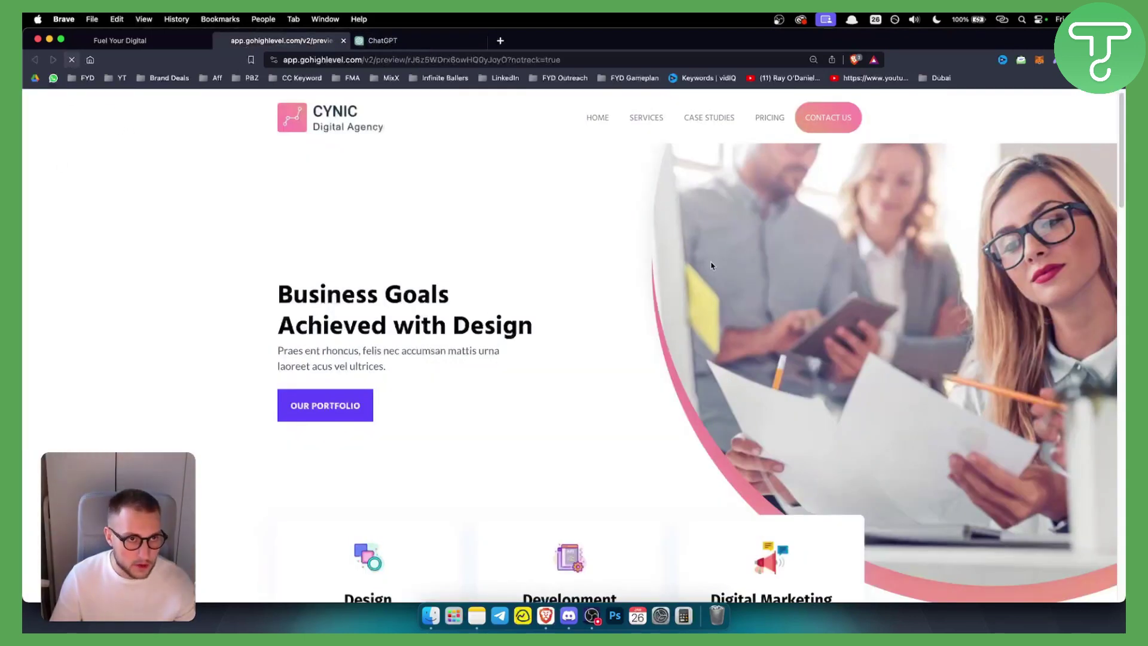
pyautogui.scroll(-8, 718, 370)
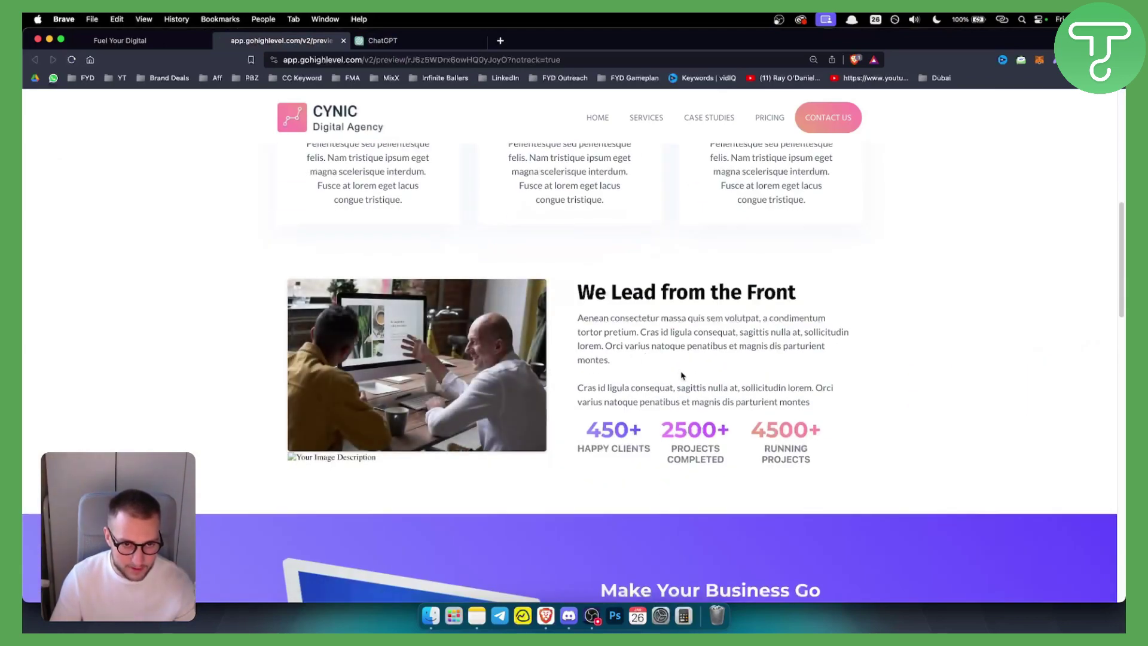
# - Reload the preview to replay the fade-in, inspect the broken 'Your Image Description' image, and return to the builder
pyautogui.press('super+r')
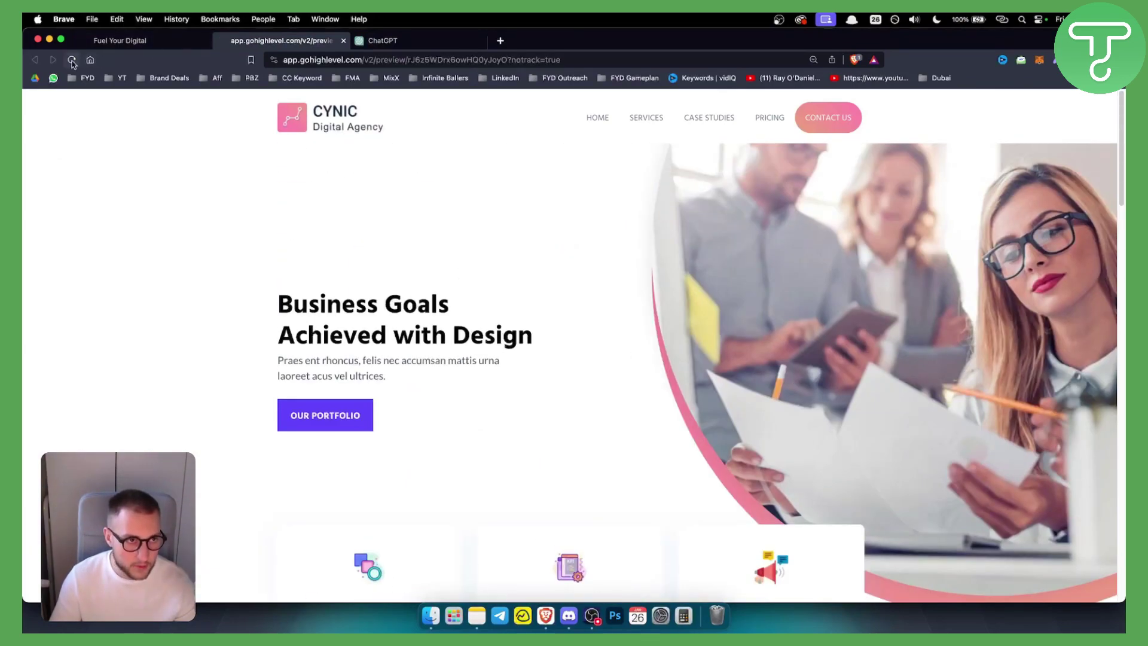
pyautogui.scroll(-5, 270, 504)
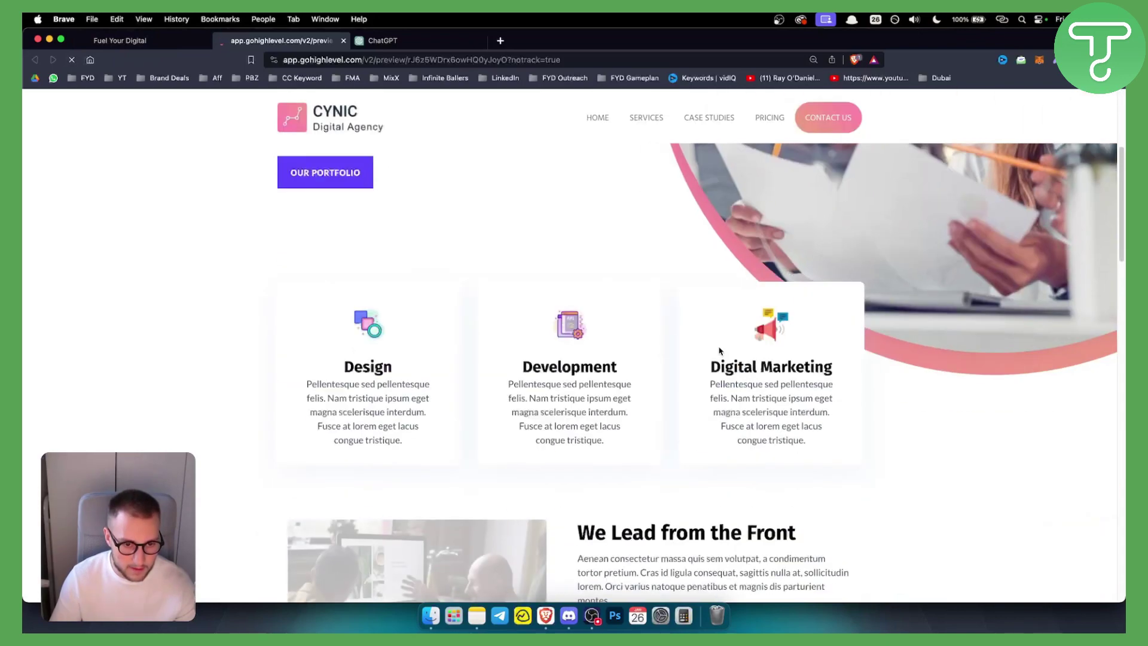
pyautogui.scroll(4, 558, 441)
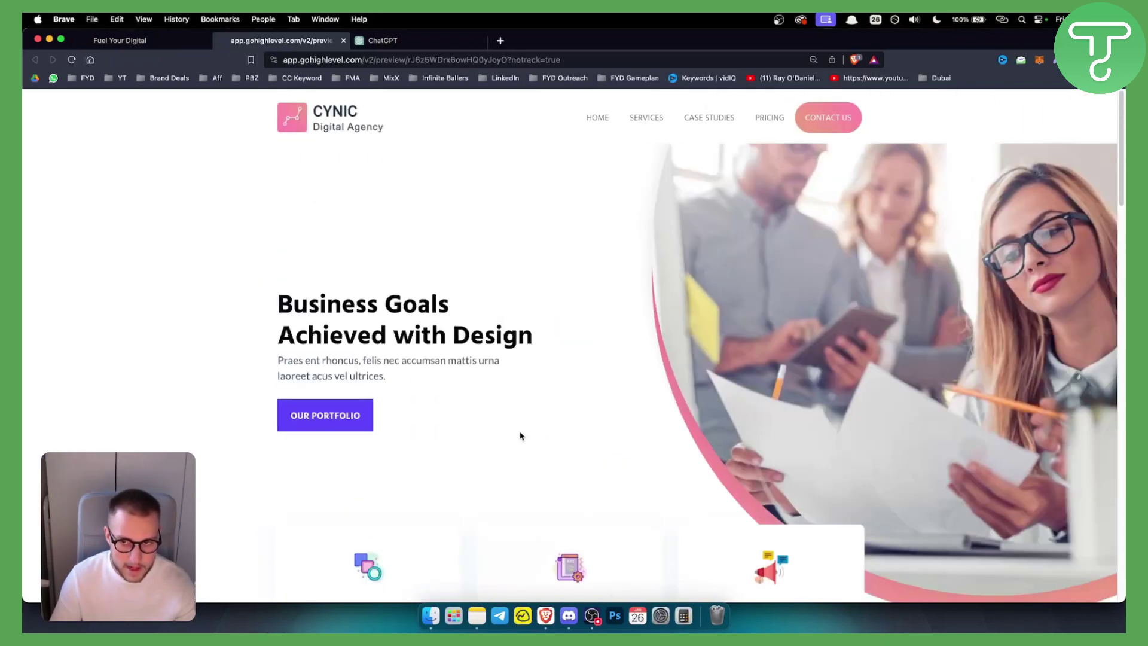
pyautogui.scroll(-8, 520, 436)
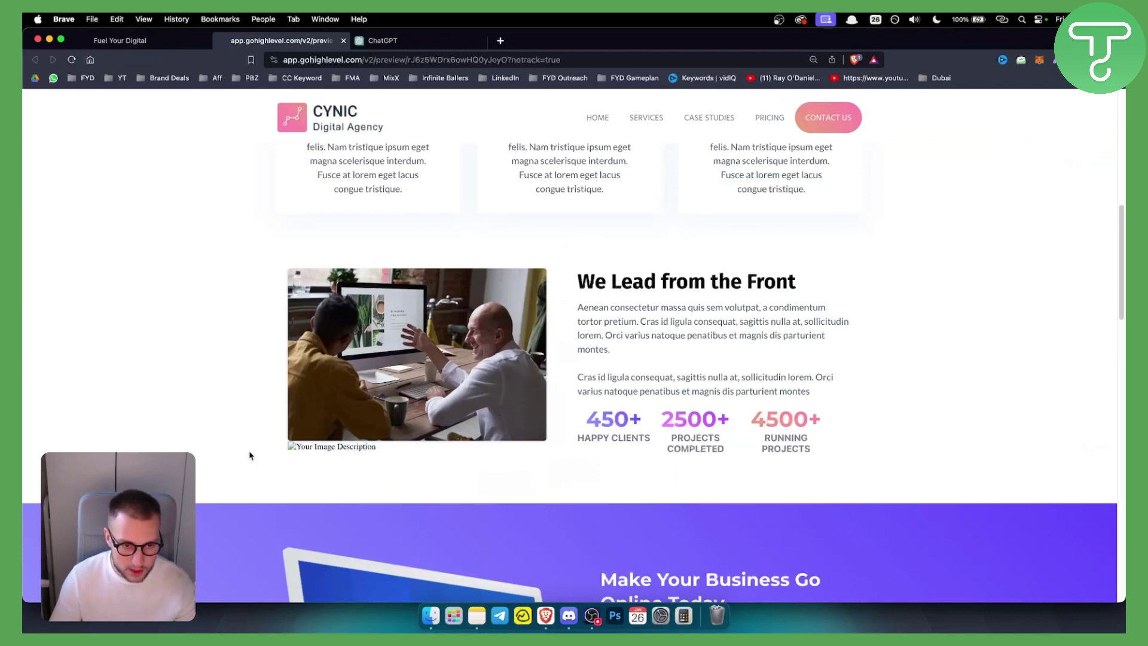
pyautogui.moveTo(249, 457); pyautogui.dragTo(293, 450)
pyautogui.click(132, 43)
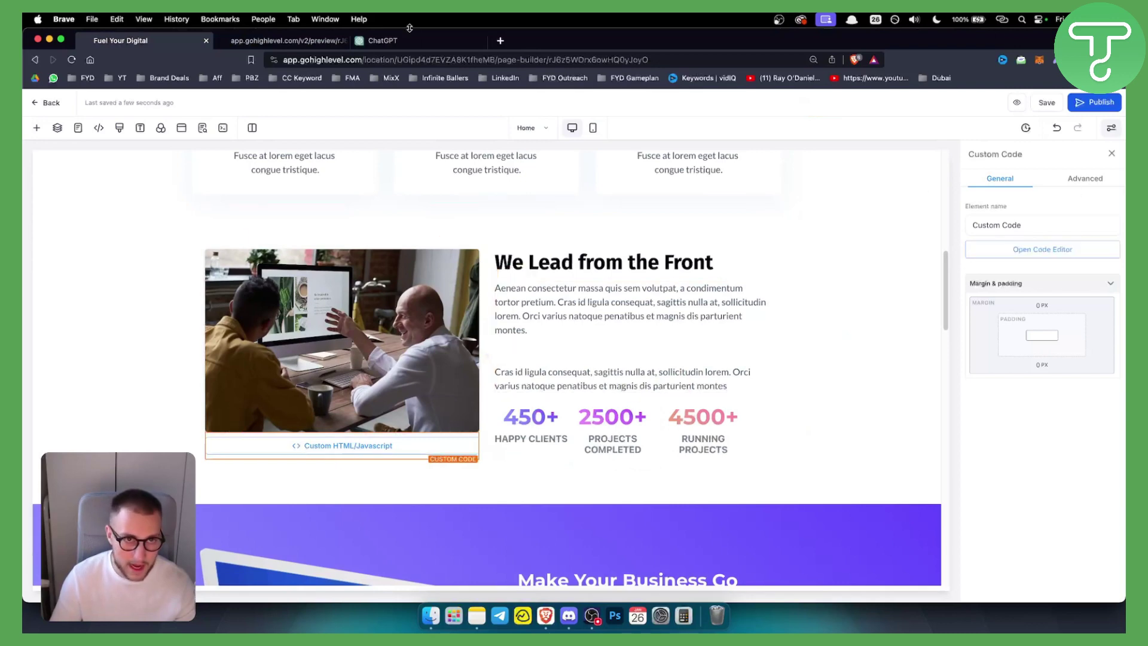
pyautogui.click(382, 40)
pyautogui.click(120, 40)
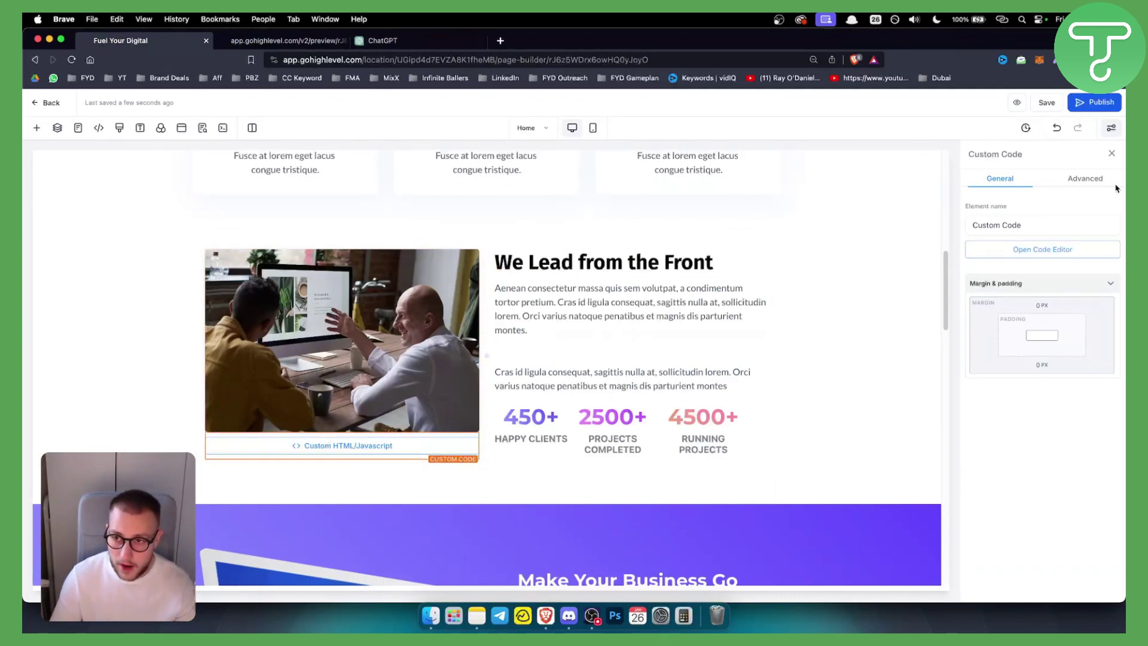
pyautogui.click(1082, 179)
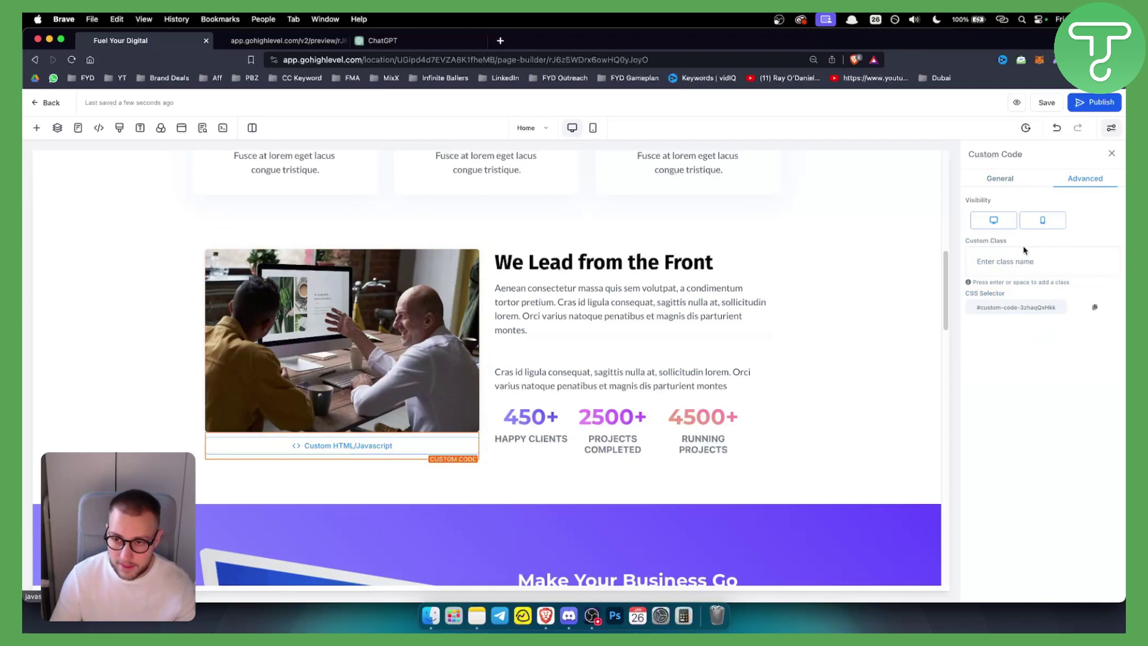
pyautogui.click(986, 179)
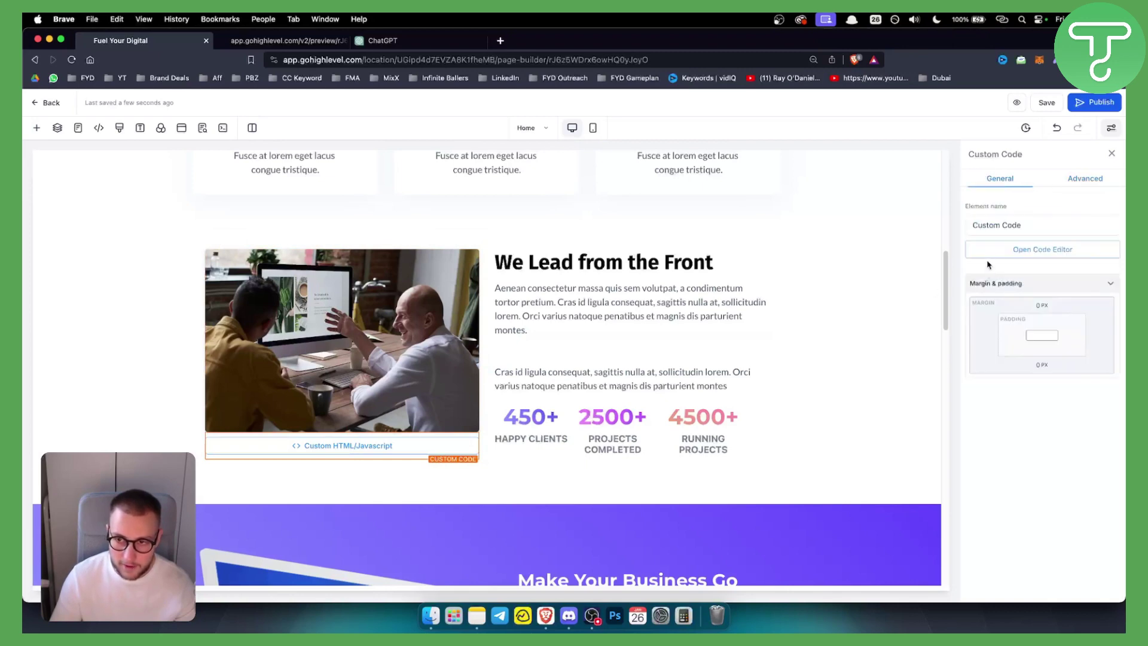